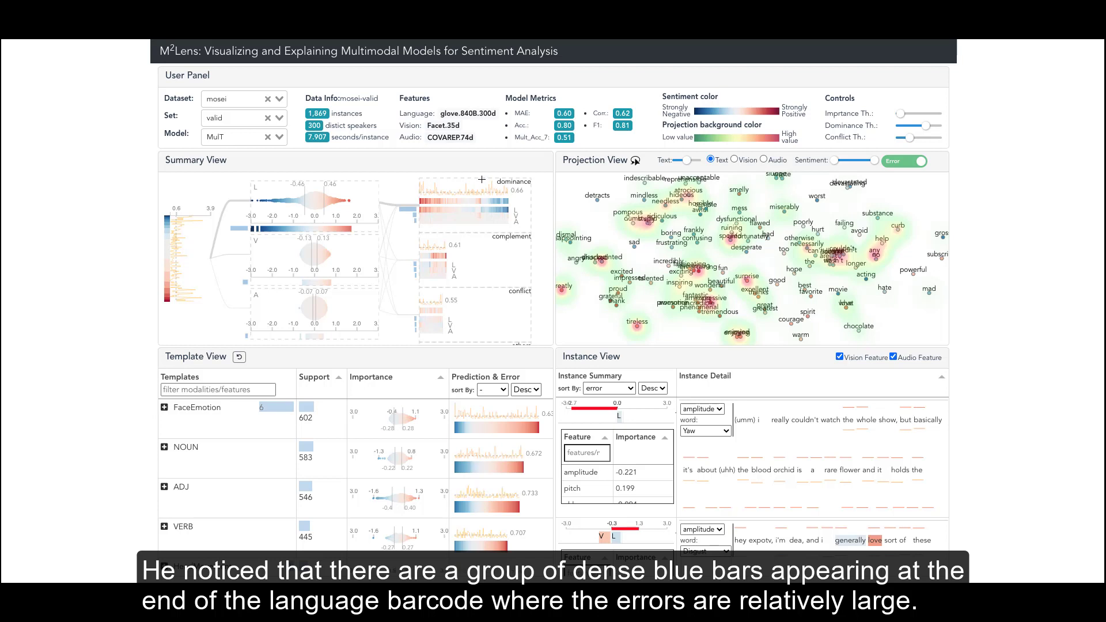
- Brush the dense blue bars at the end of the dominance group's language barcode and sort the templates by error in descending order
drag(481, 180, 512, 189)
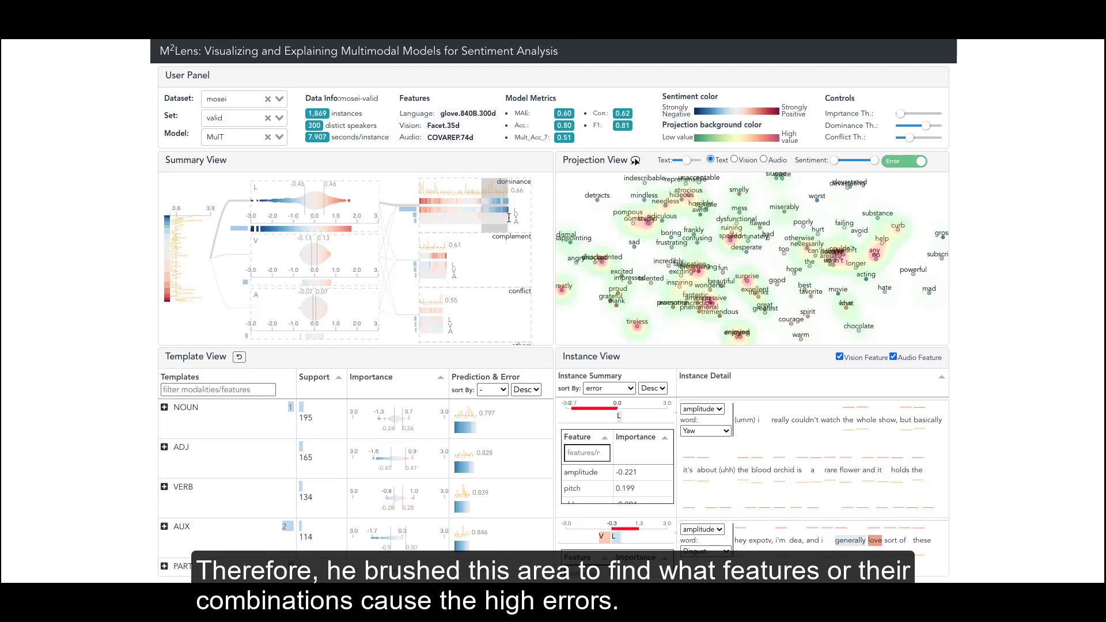
click(496, 389)
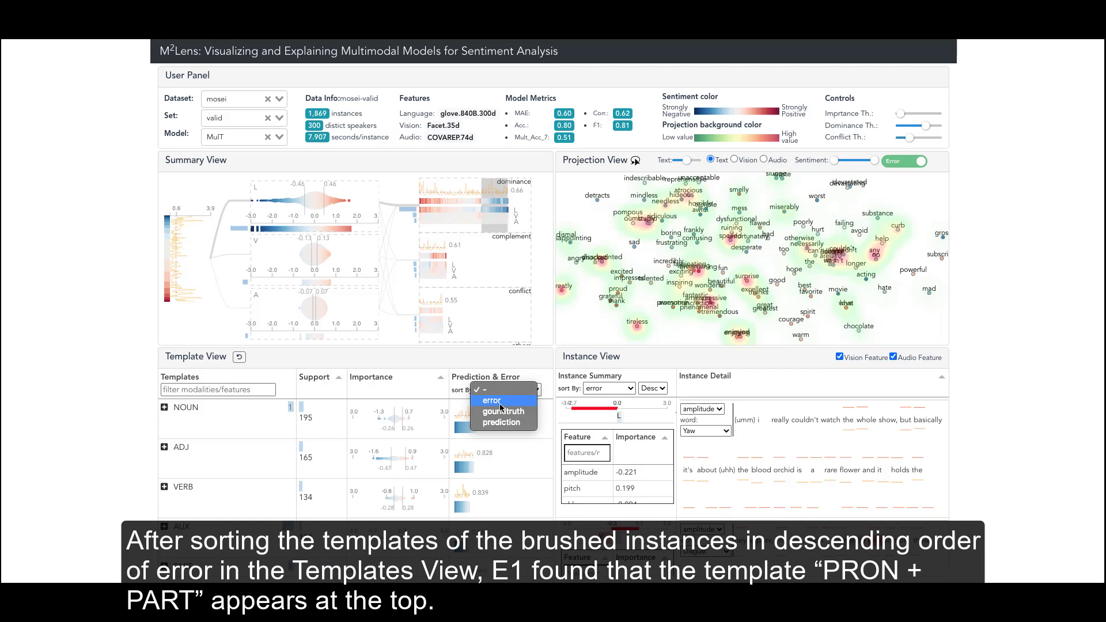
click(500, 403)
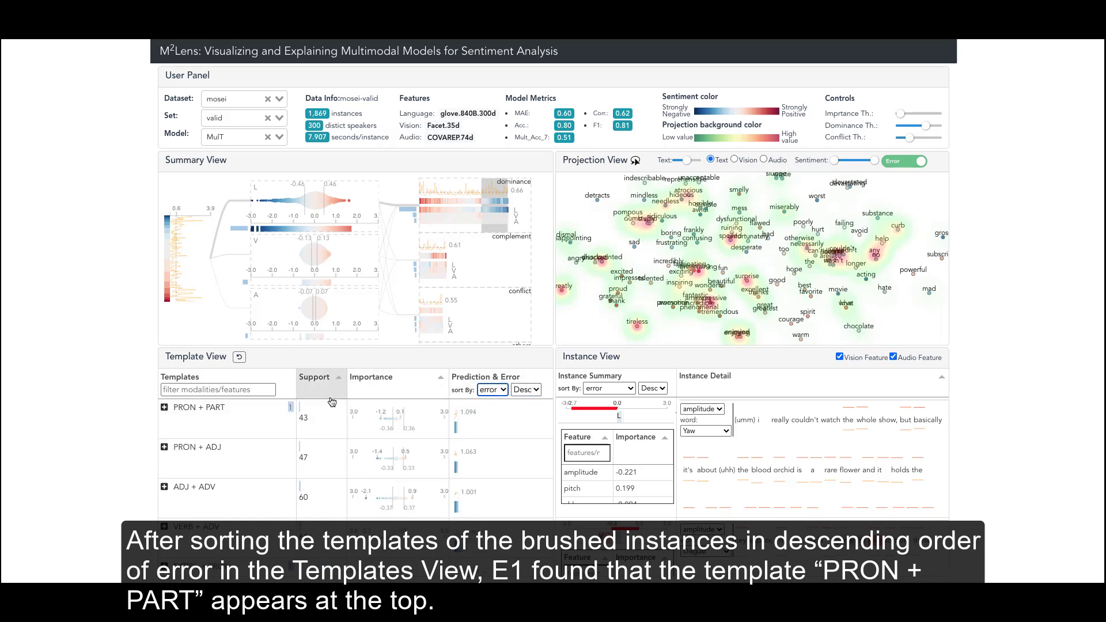
- Expand the "PRON + PART" template and select its child feature "not"
click(179, 416)
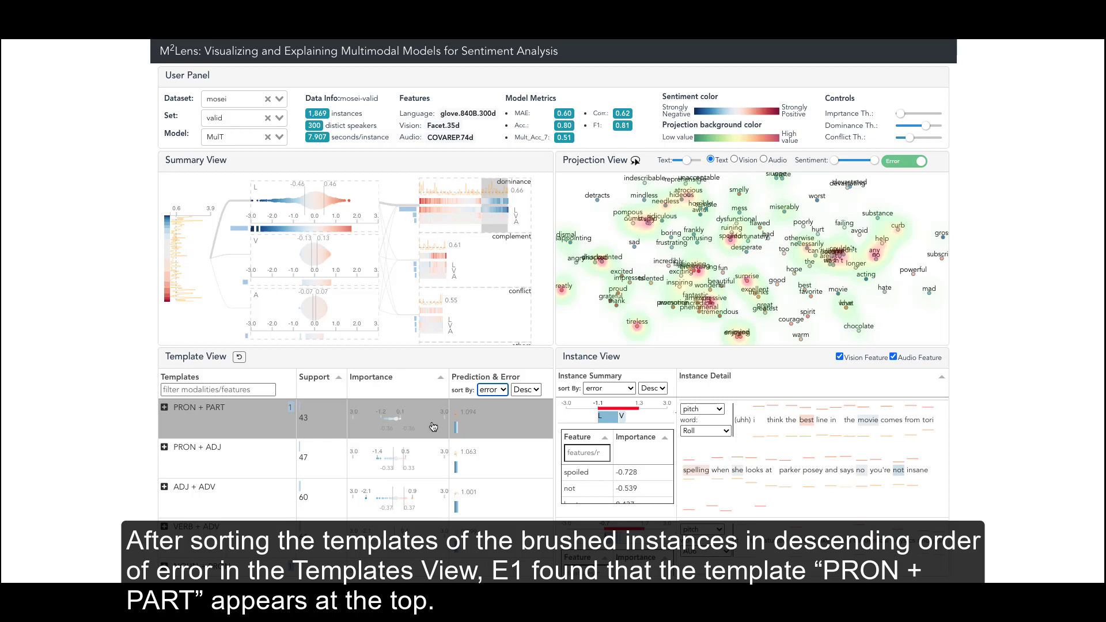
click(165, 408)
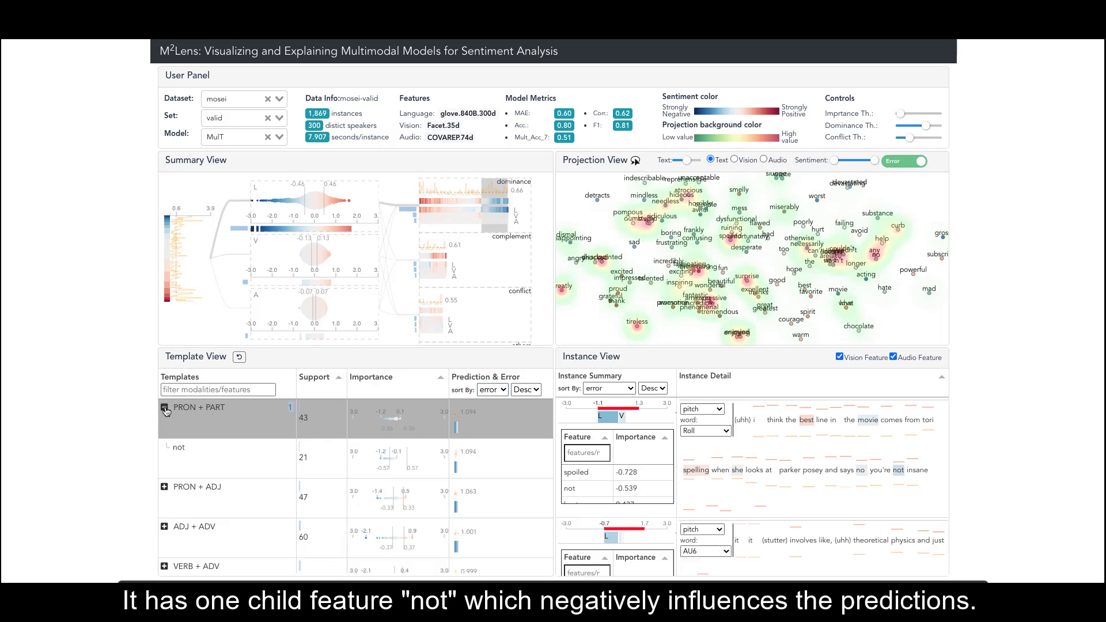
click(203, 456)
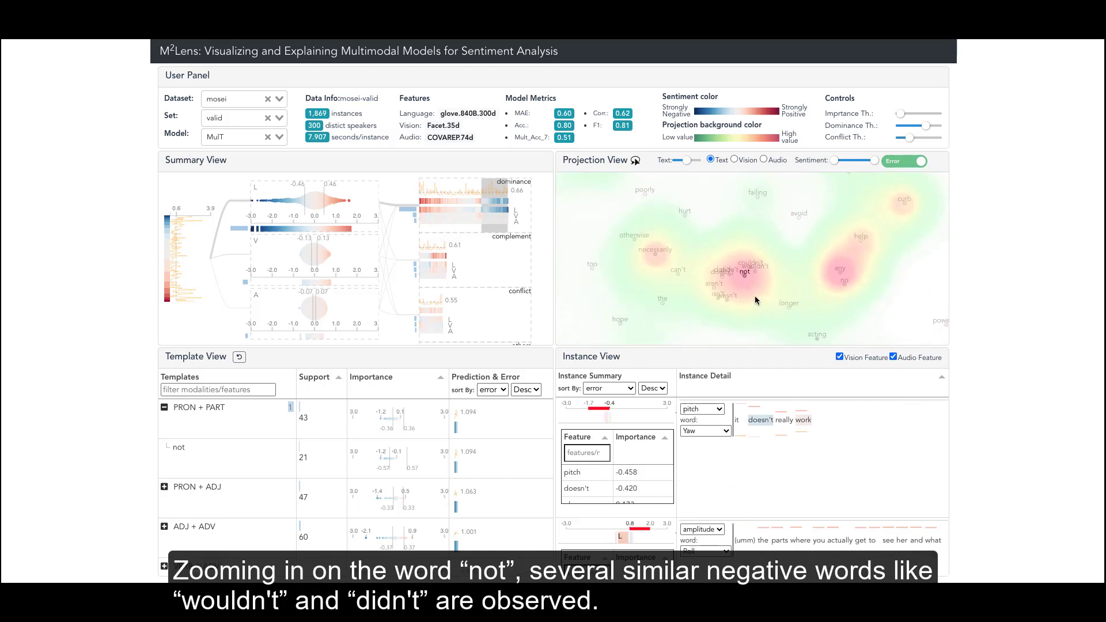
- Lasso the negation words around "not" in the text projection, including "couldn't", "wouldn't", "aren't", "isn't" and "wasn't"
scroll(755, 295, up, 3)
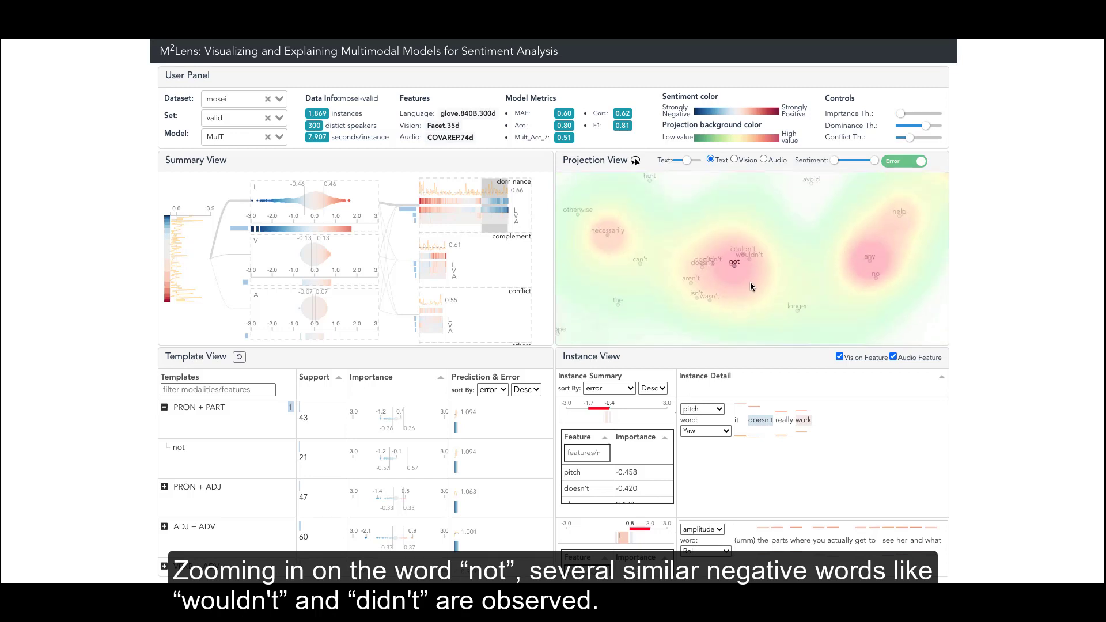
scroll(751, 284, up, 3)
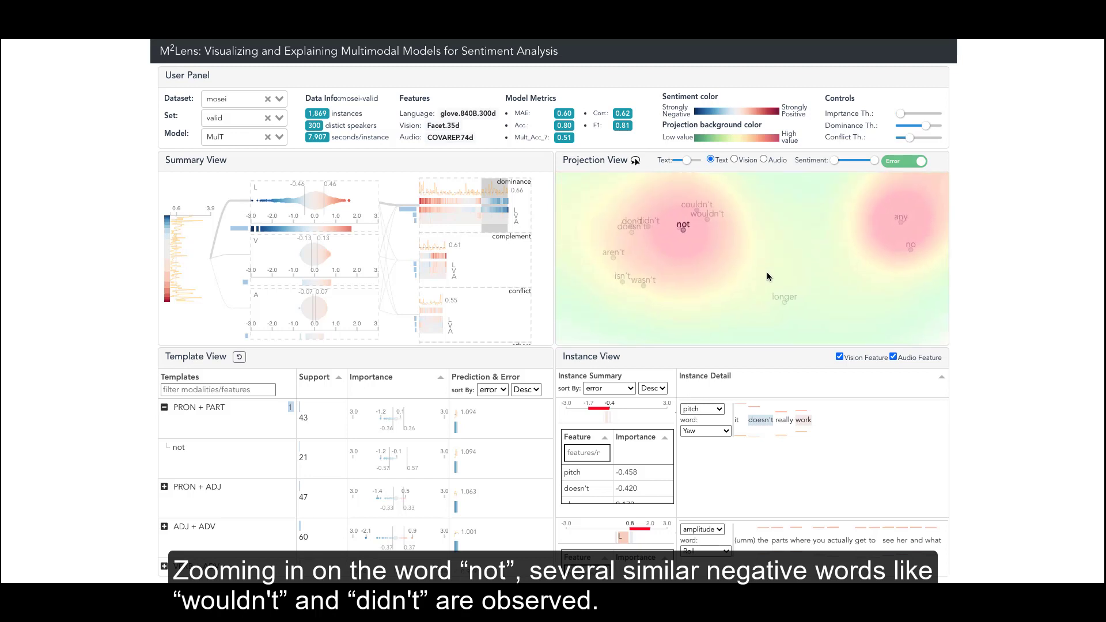
drag(767, 277, 821, 291)
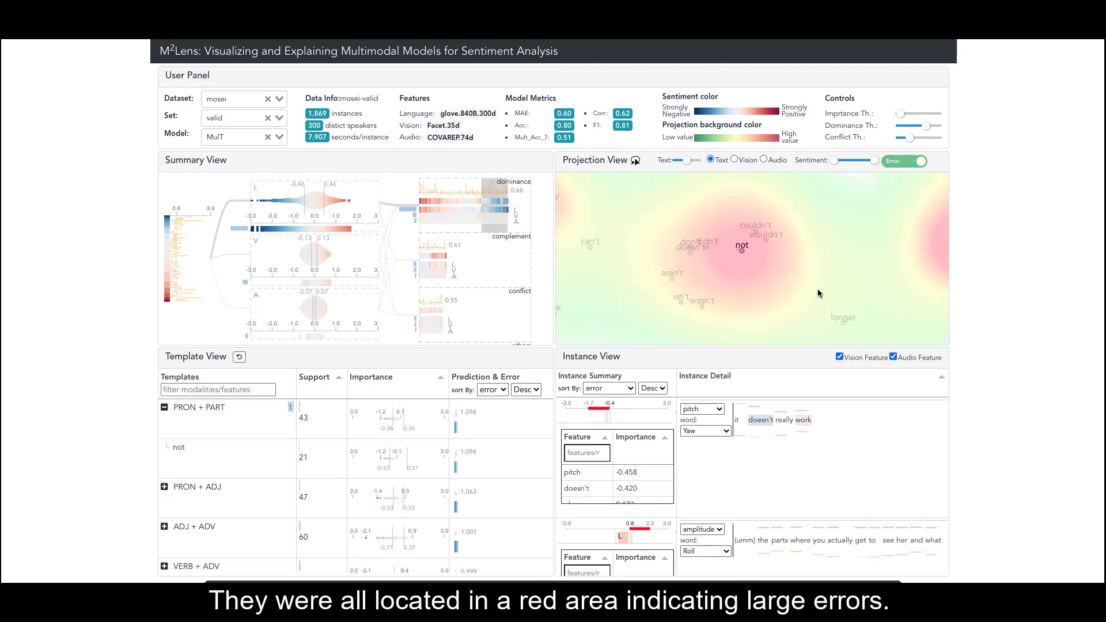
click(635, 162)
click(744, 248)
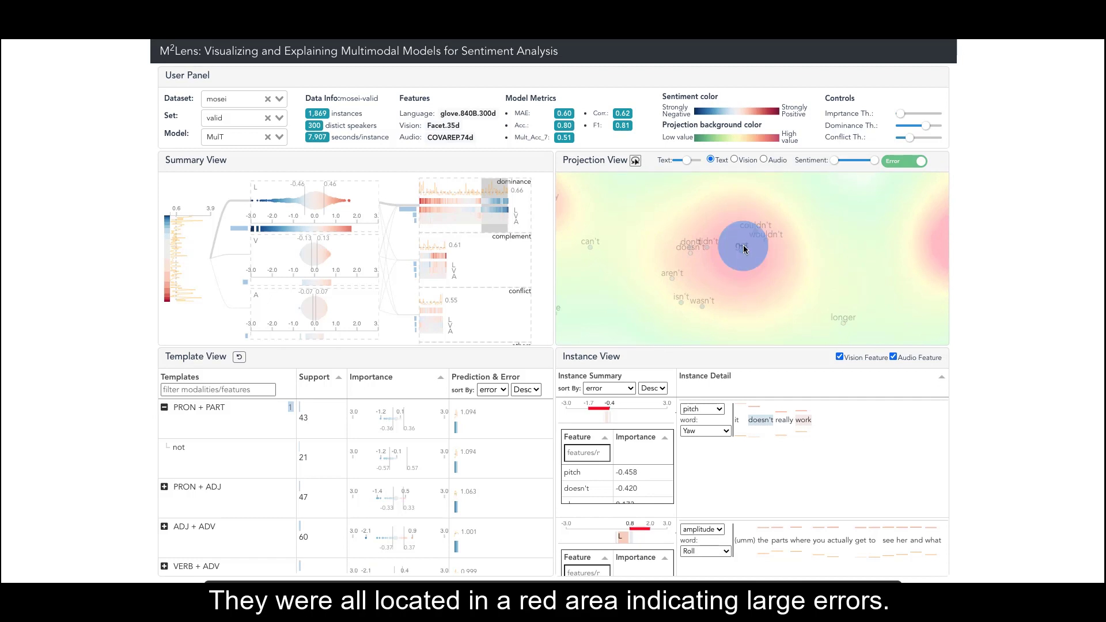
mouse_move(744, 248)
mouse_down()
mouse_move(656, 218)
mouse_move(720, 325)
mouse_move(775, 268)
mouse_move(778, 195)
mouse_move(711, 209)
mouse_up()
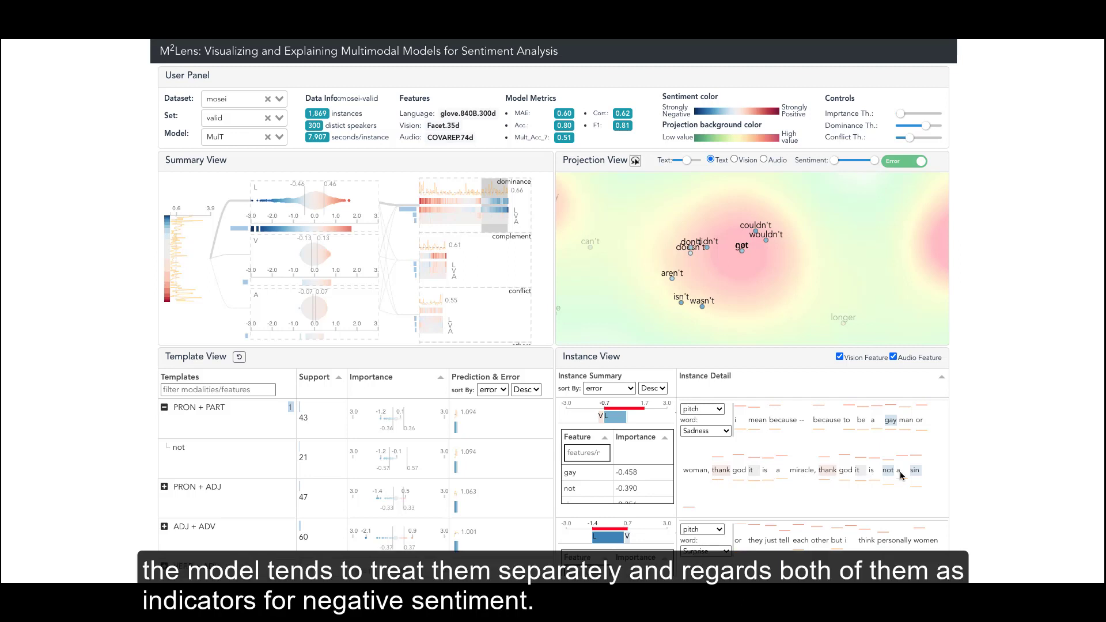
- Examine how negations influence the predictions in the instances listed for the lassoed words
scroll(937, 487, down, 1)
scroll(936, 487, up, 1)
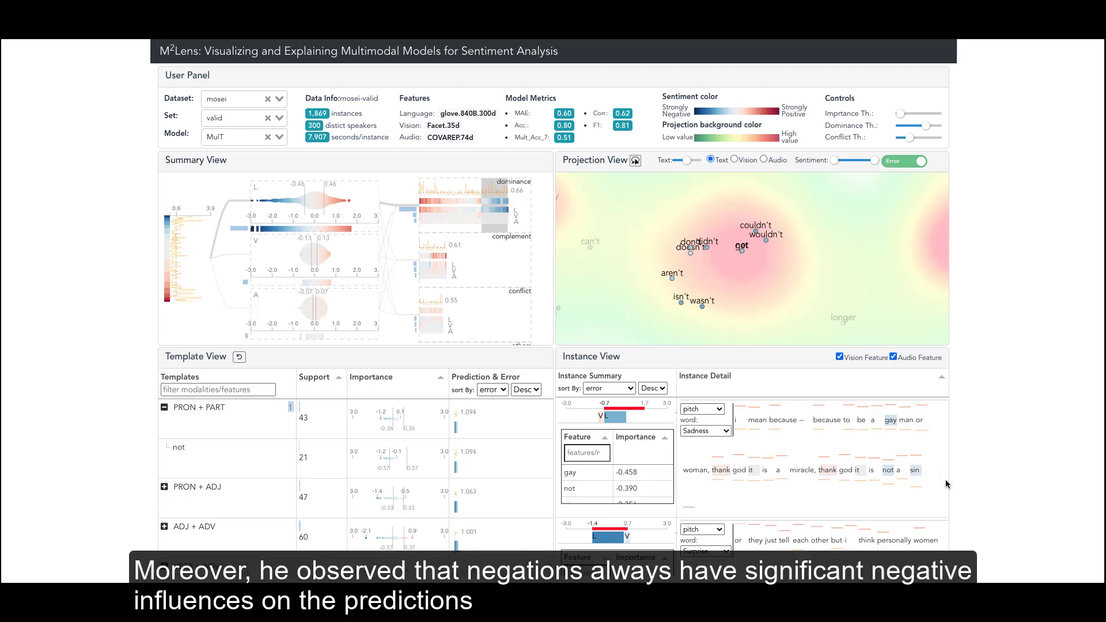
scroll(946, 484, down, 2)
scroll(946, 484, down, 5)
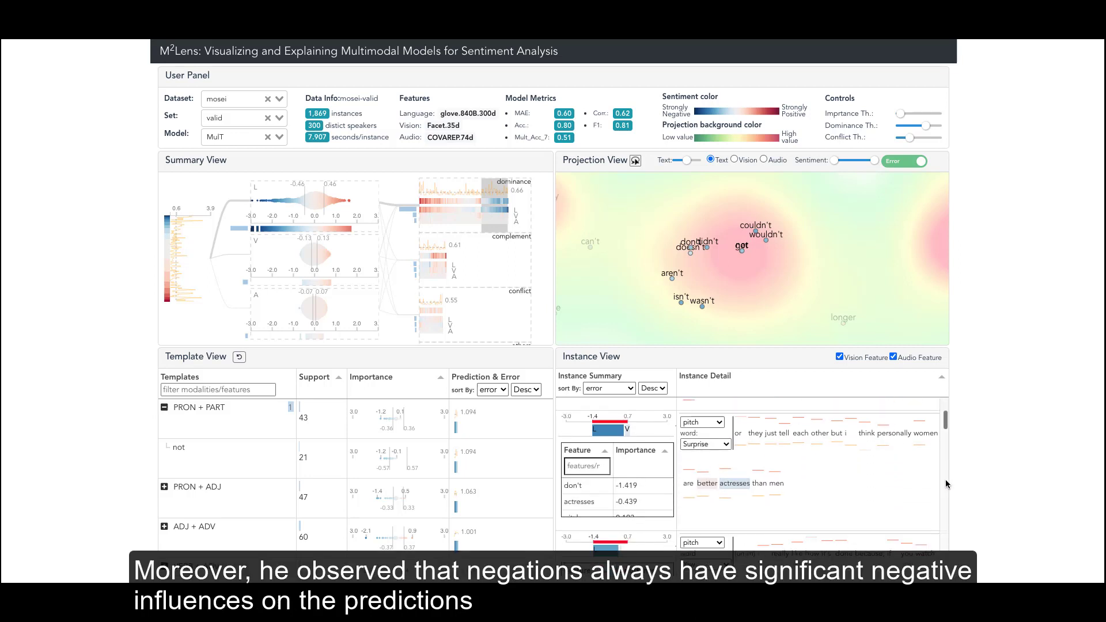
scroll(945, 484, down, 4)
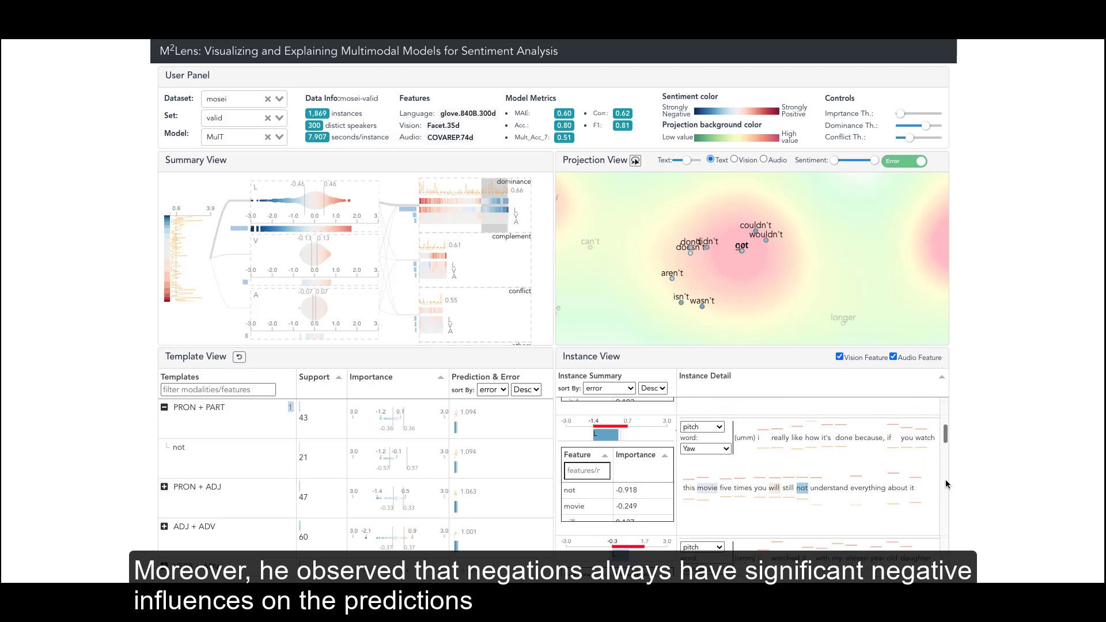
scroll(945, 484, up, 2)
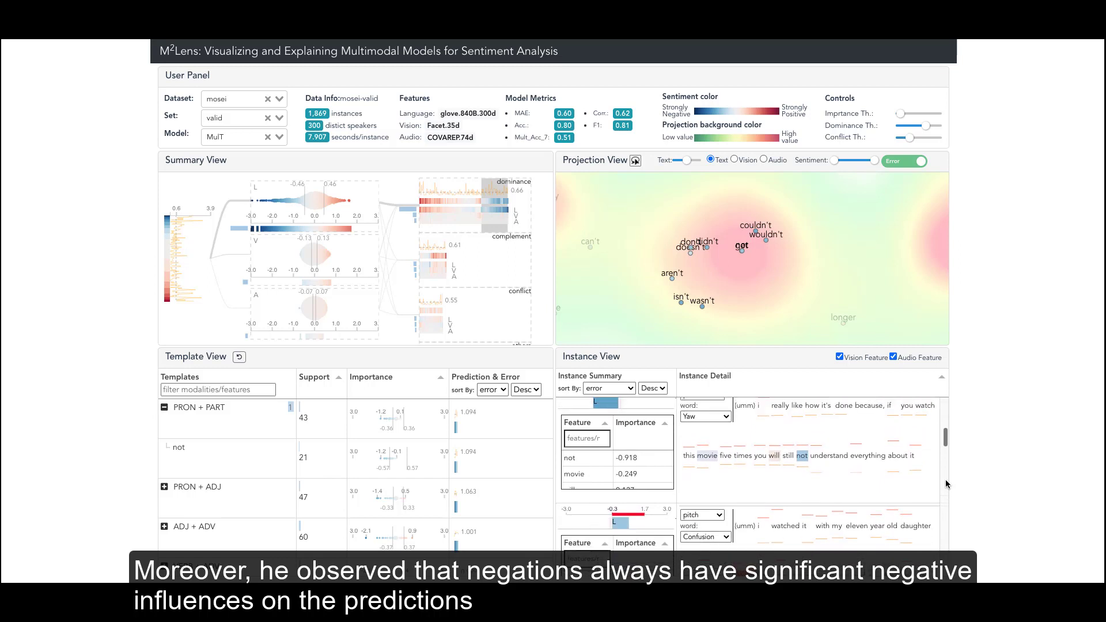
scroll(945, 484, up, 1)
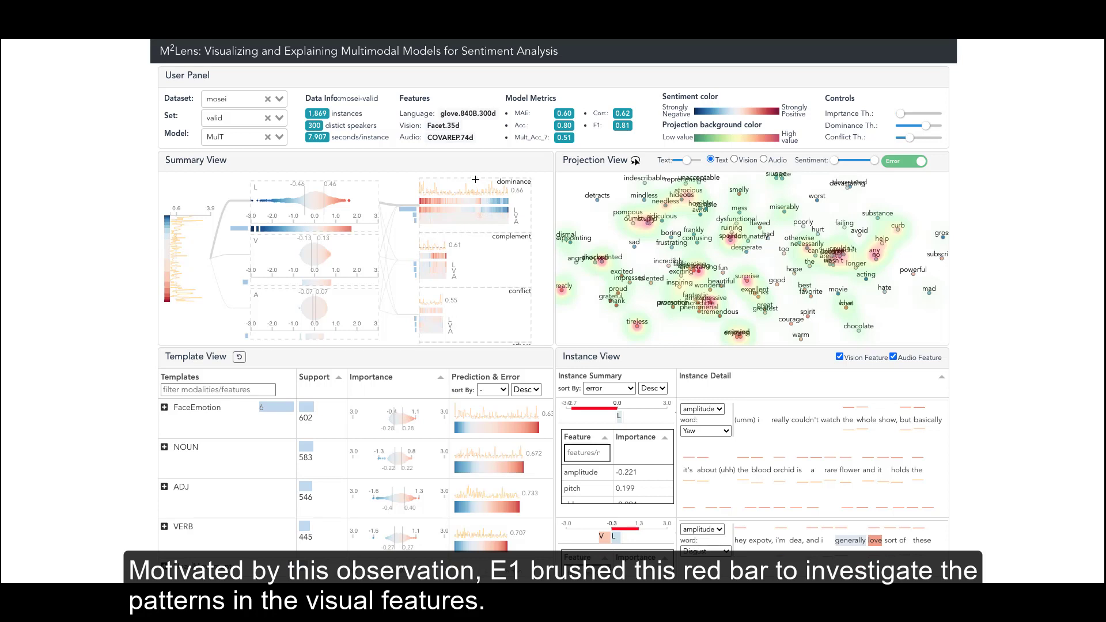
- Brush the narrow red bar in the dominance group's barcode and select the "Joy + Sadness" template under "FaceEmotion"
drag(475, 180, 481, 183)
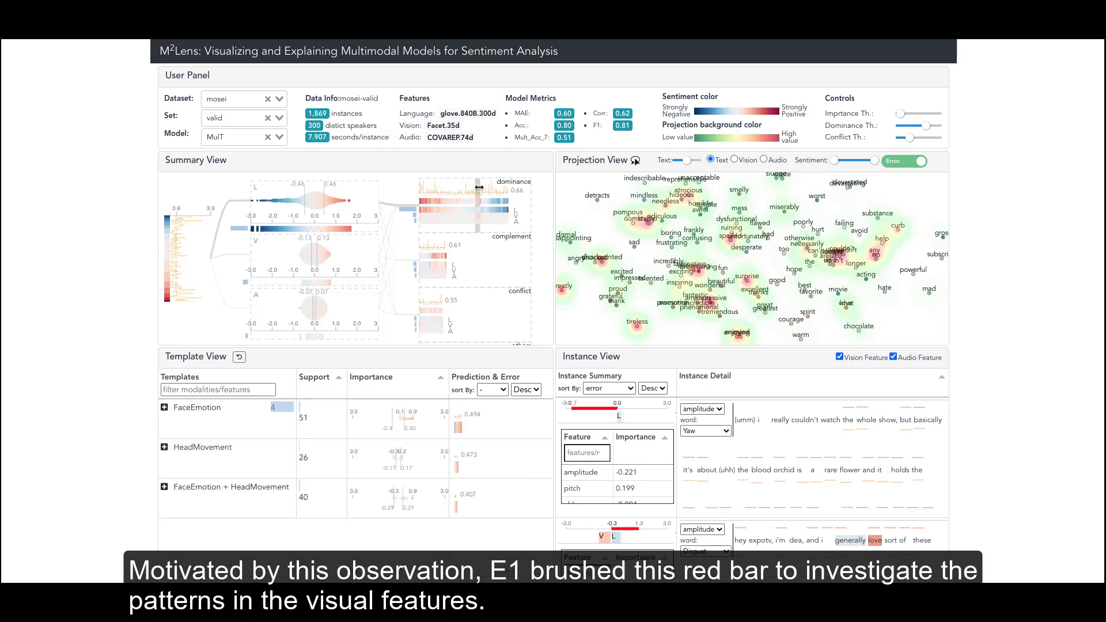
click(195, 414)
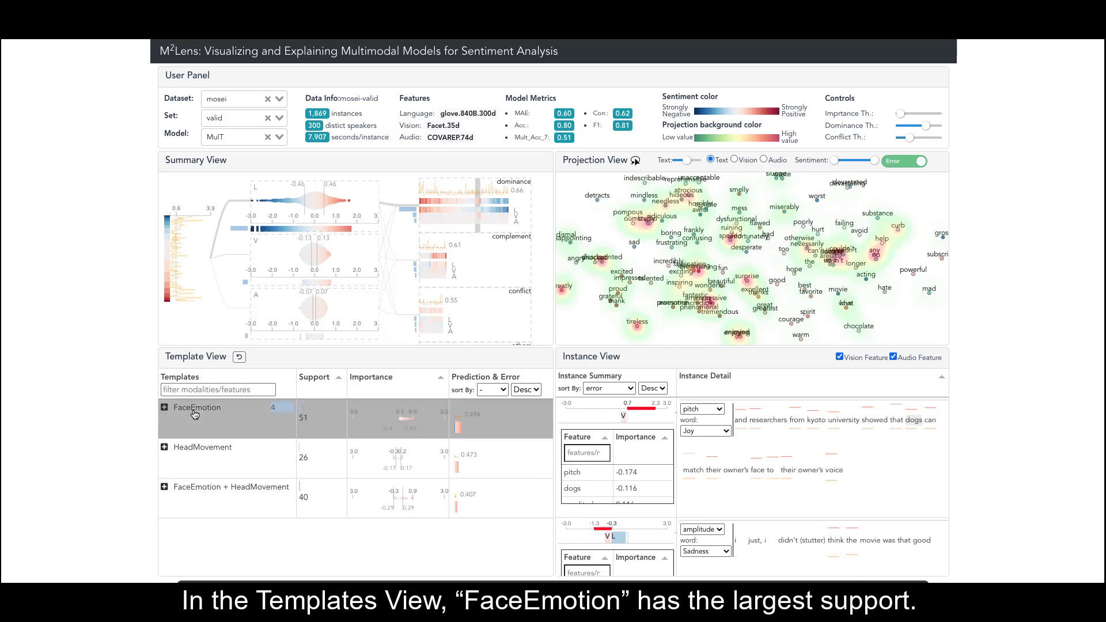
click(164, 408)
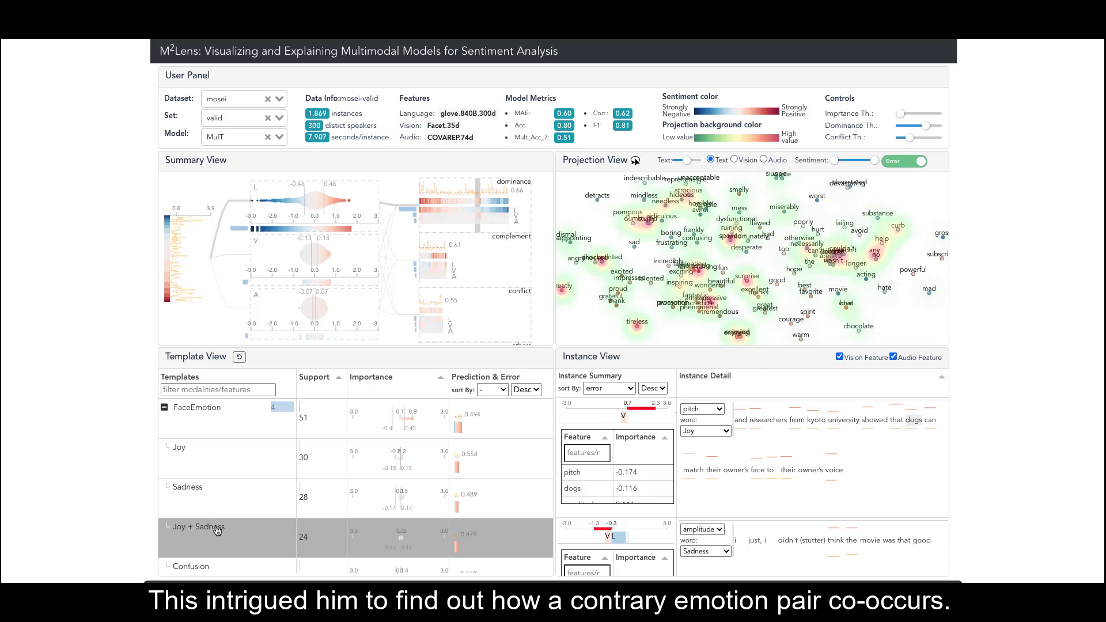
click(217, 531)
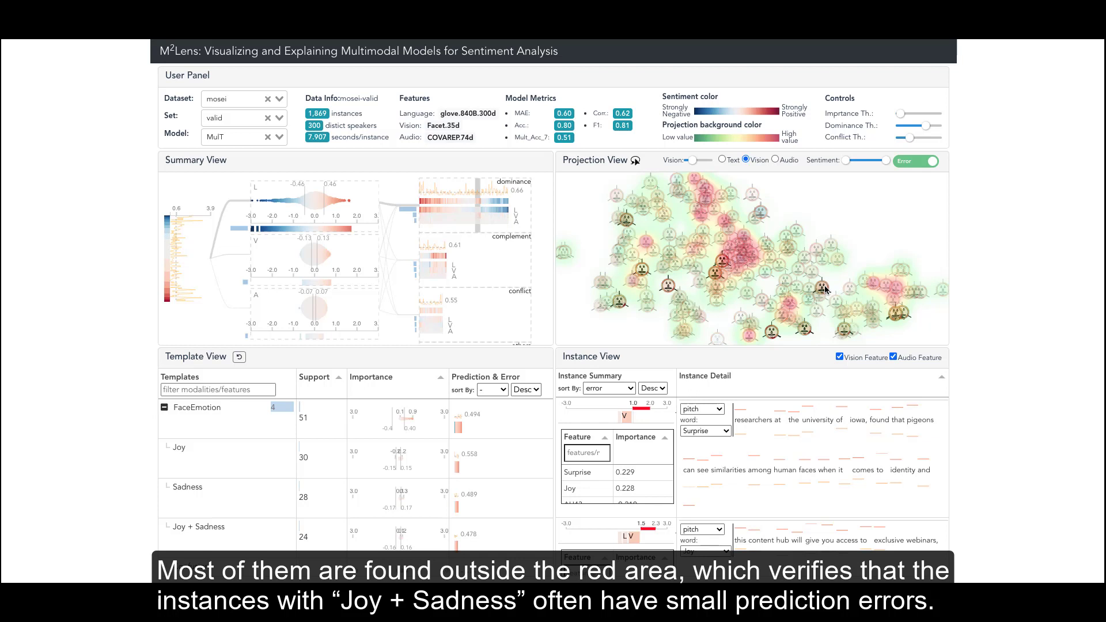
- Inspect the facial action units boxed in the video of the "this content hub will give you access to" instance and close the video
scroll(825, 289, up, 5)
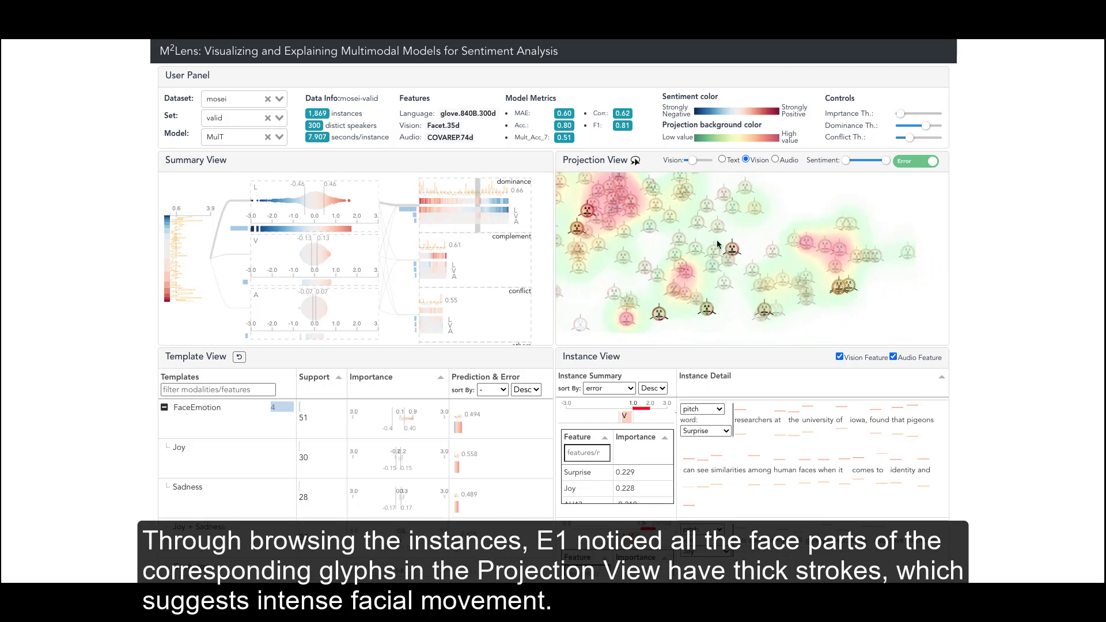
scroll(720, 246, down, 5)
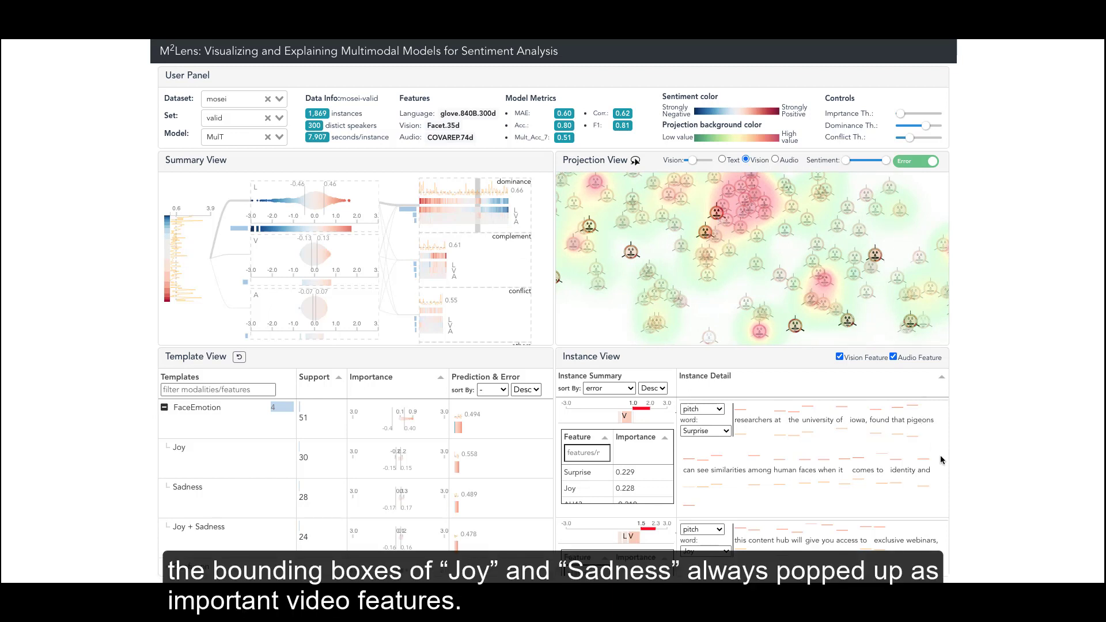
scroll(946, 469, down, 2)
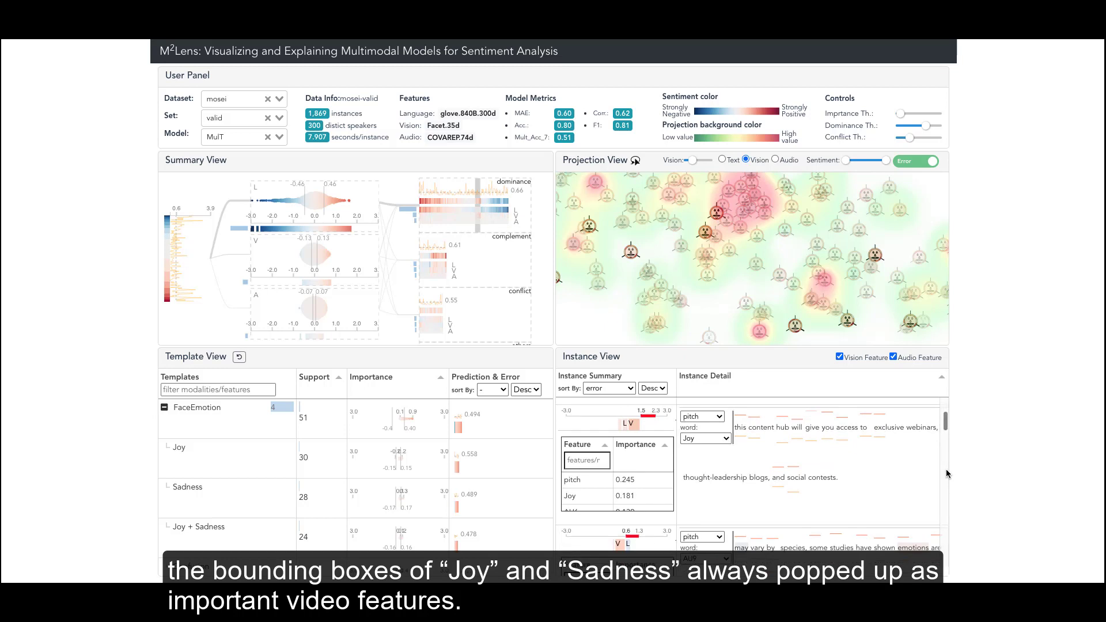
click(739, 415)
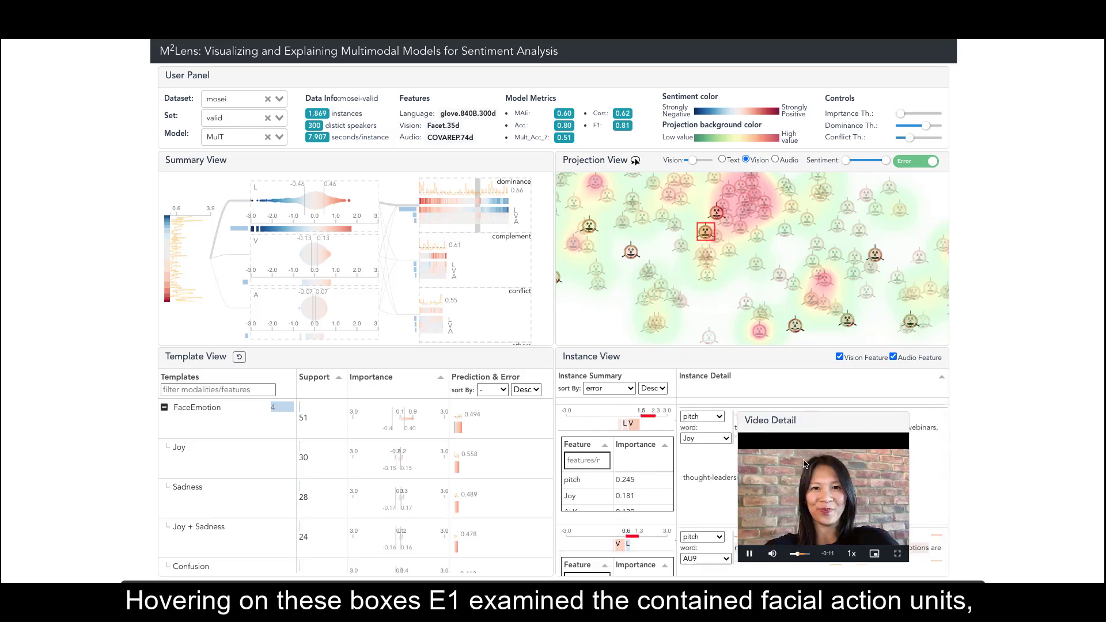
mouse_move(801, 504)
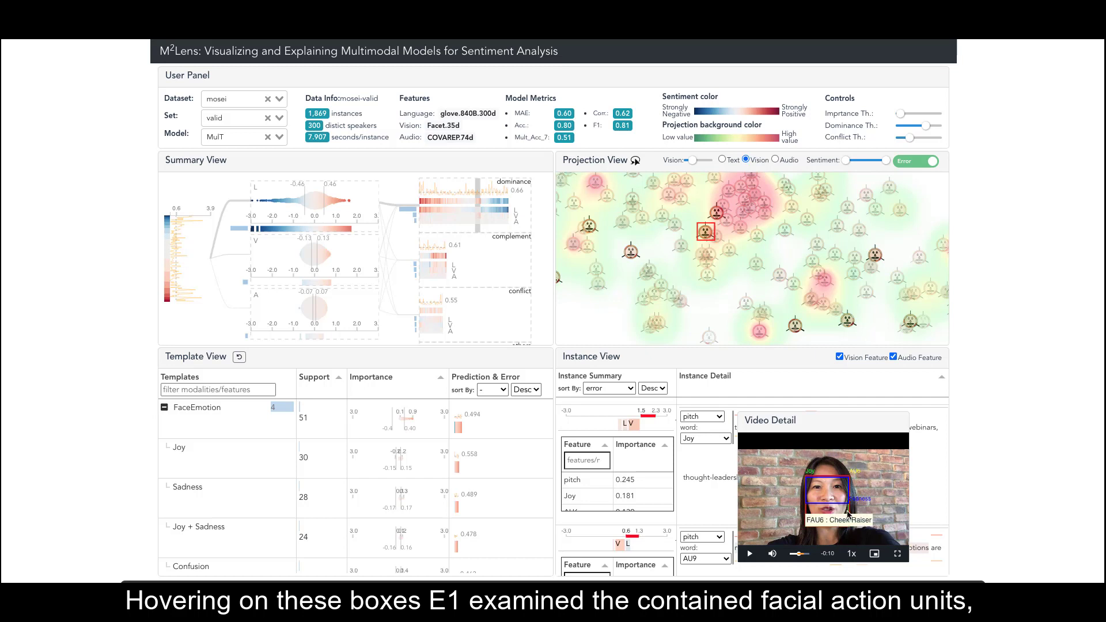
mouse_move(847, 483)
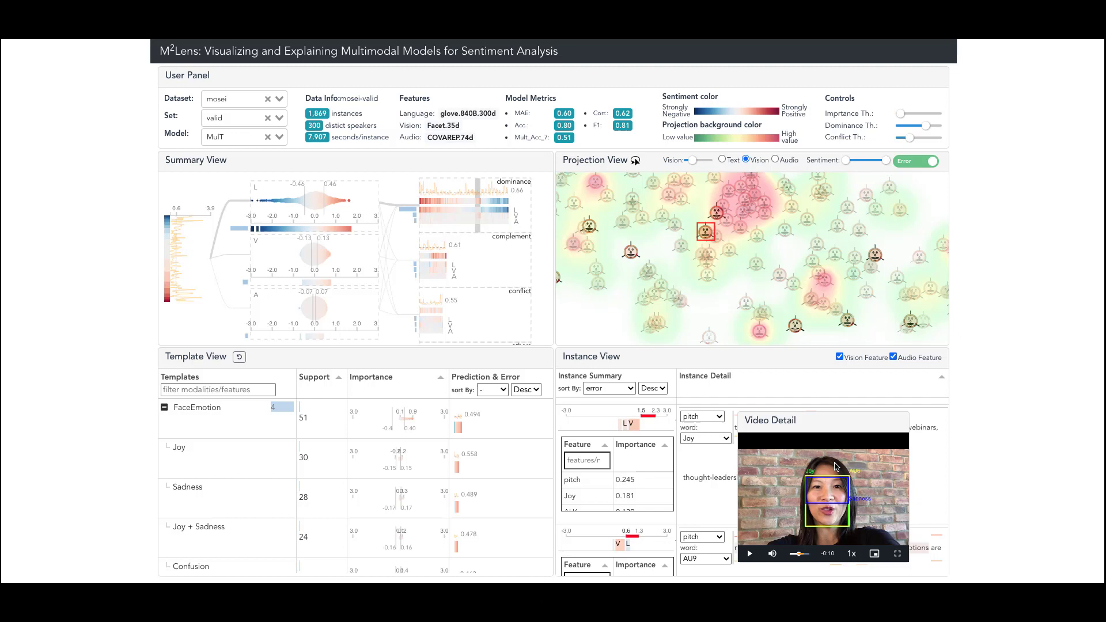
click(785, 420)
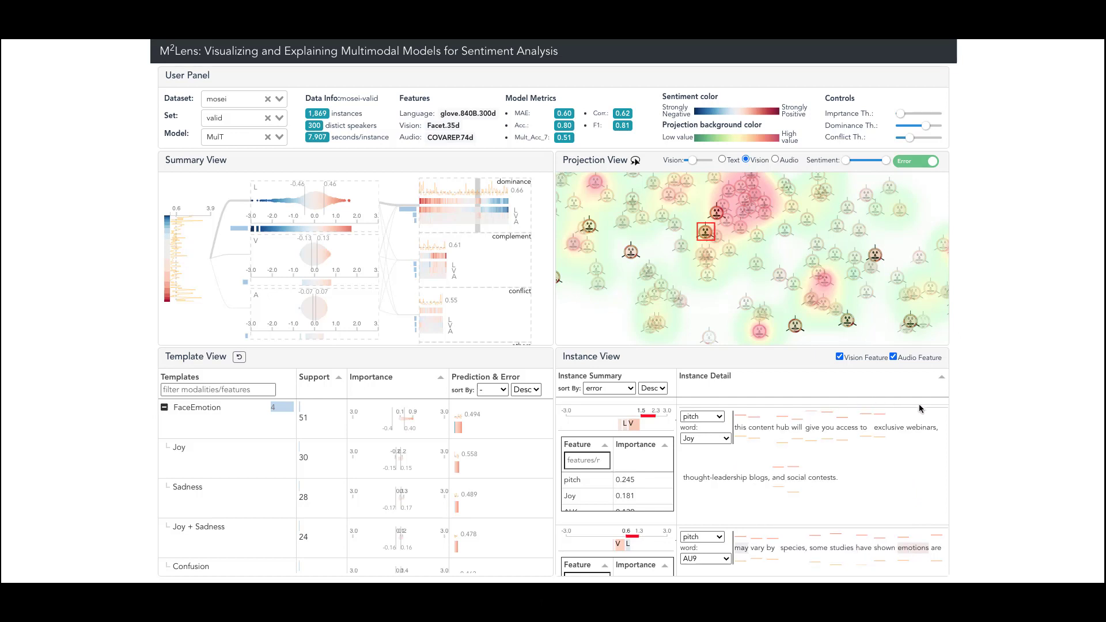
- View the video of the "their branches are listed on their website" instance to inspect its facial features
scroll(944, 450, down, 5)
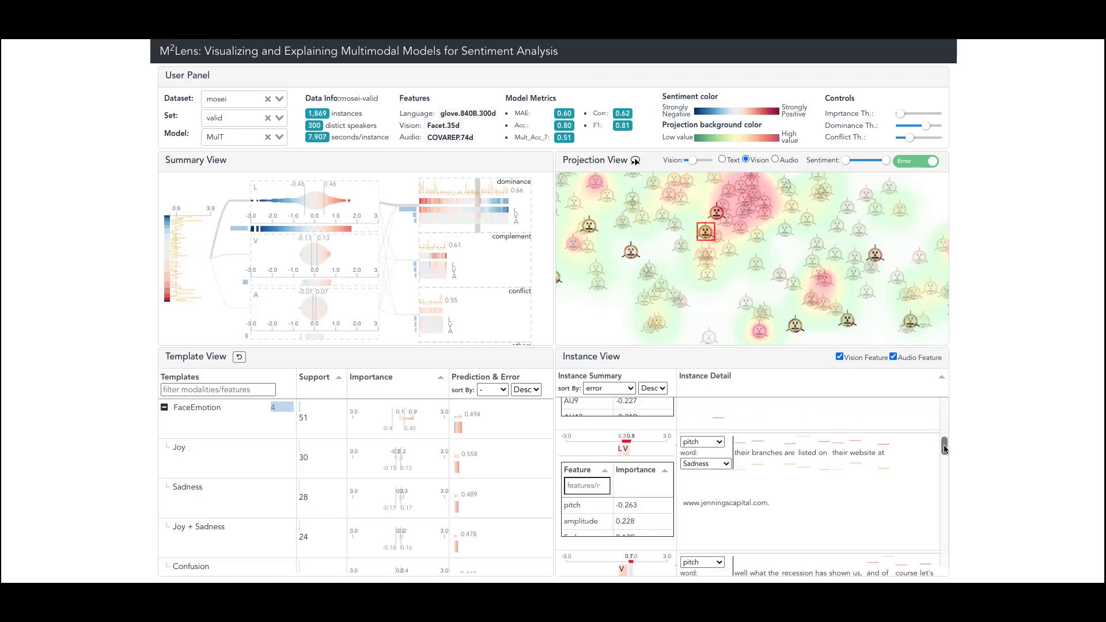
click(738, 430)
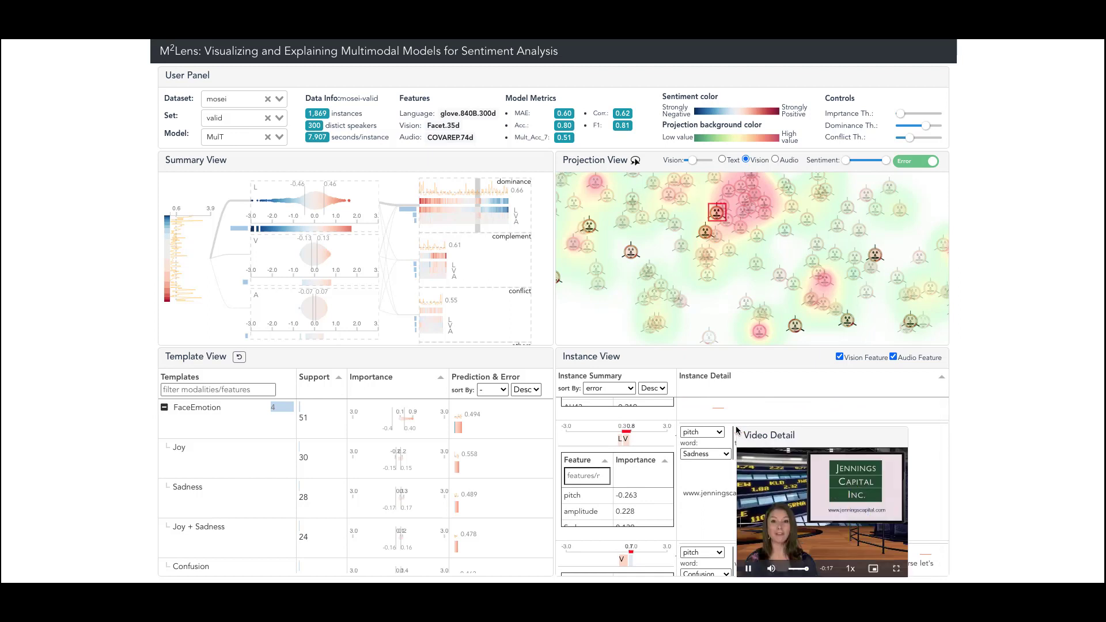
mouse_move(780, 521)
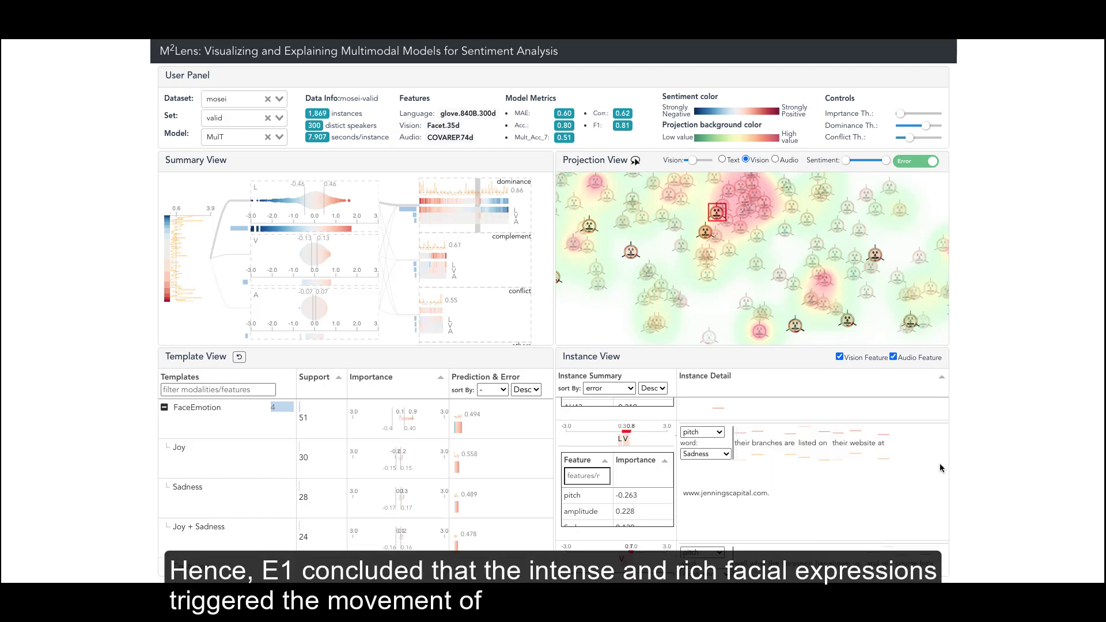
- Inspect the Joy and Sadness boxes in the video of the "you have been invited to a special event" instance and close the video
scroll(942, 470, down, 3)
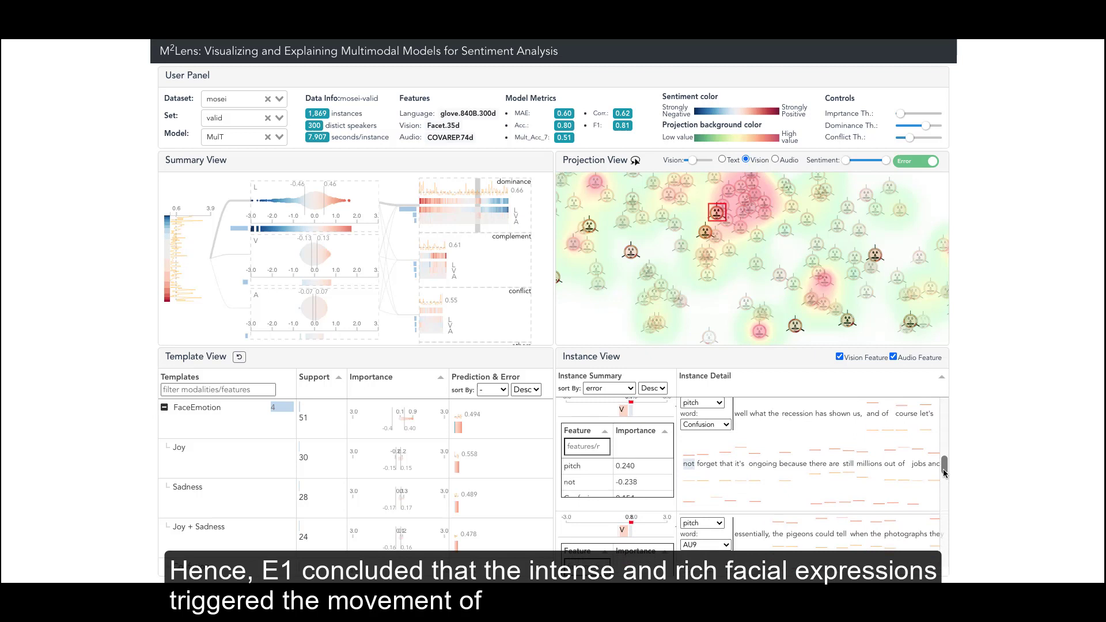
scroll(944, 473, down, 5)
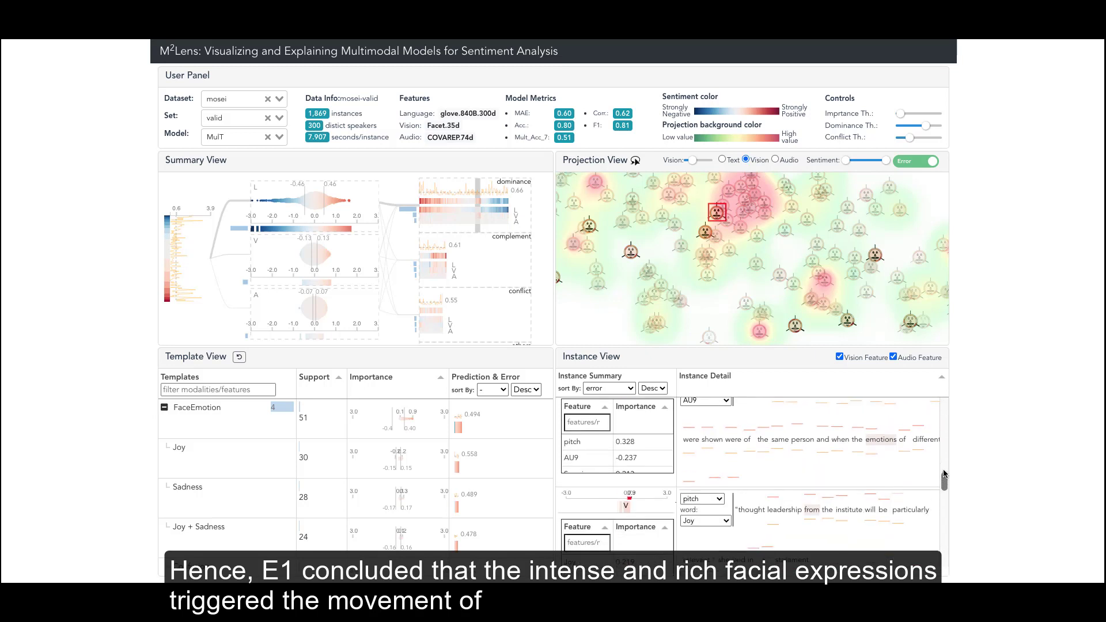
scroll(943, 478, down, 5)
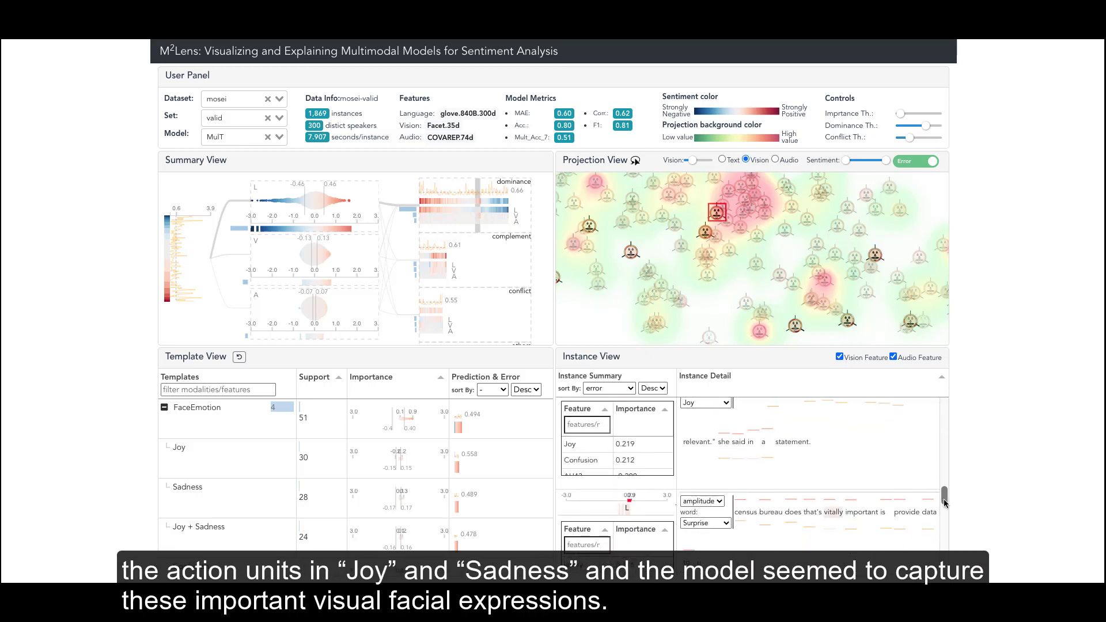
scroll(944, 504, down, 5)
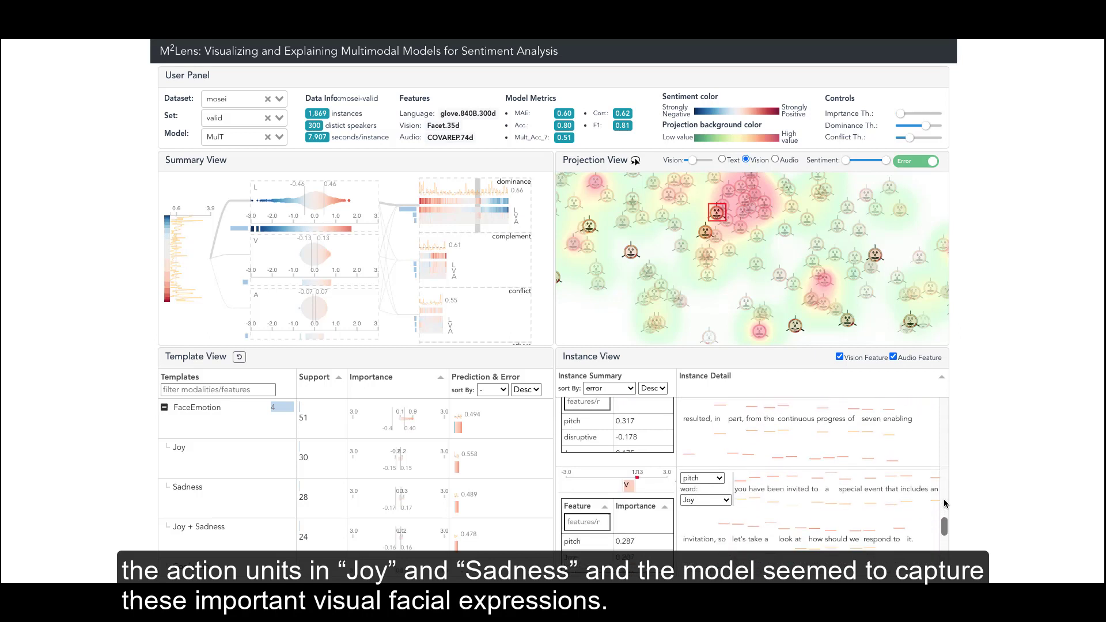
scroll(945, 503, down, 1)
mouse_move(738, 425)
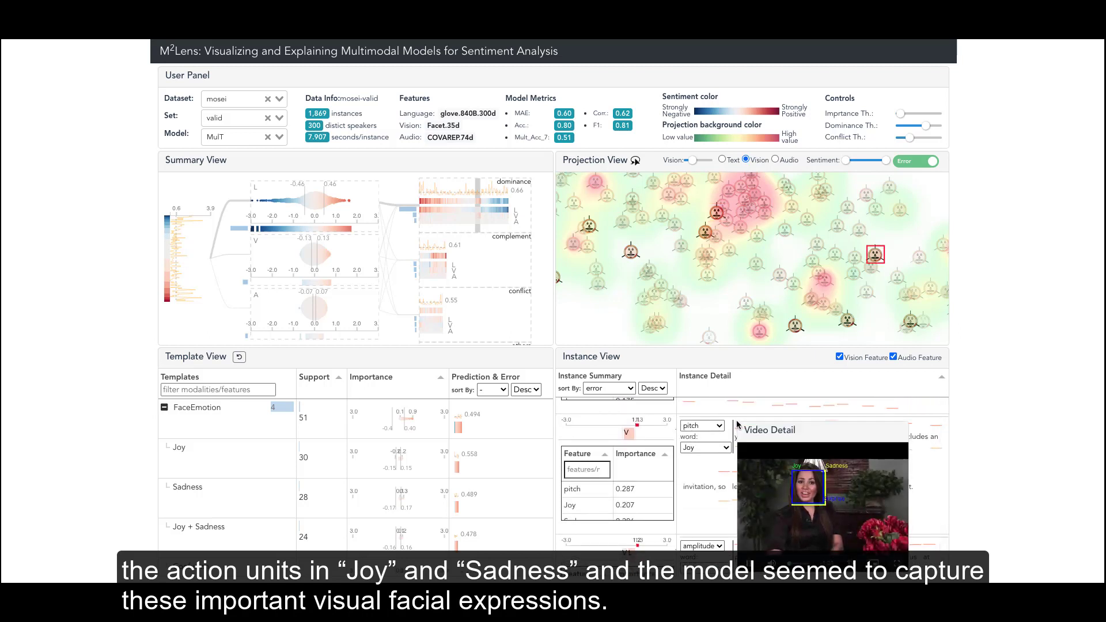
mouse_move(830, 489)
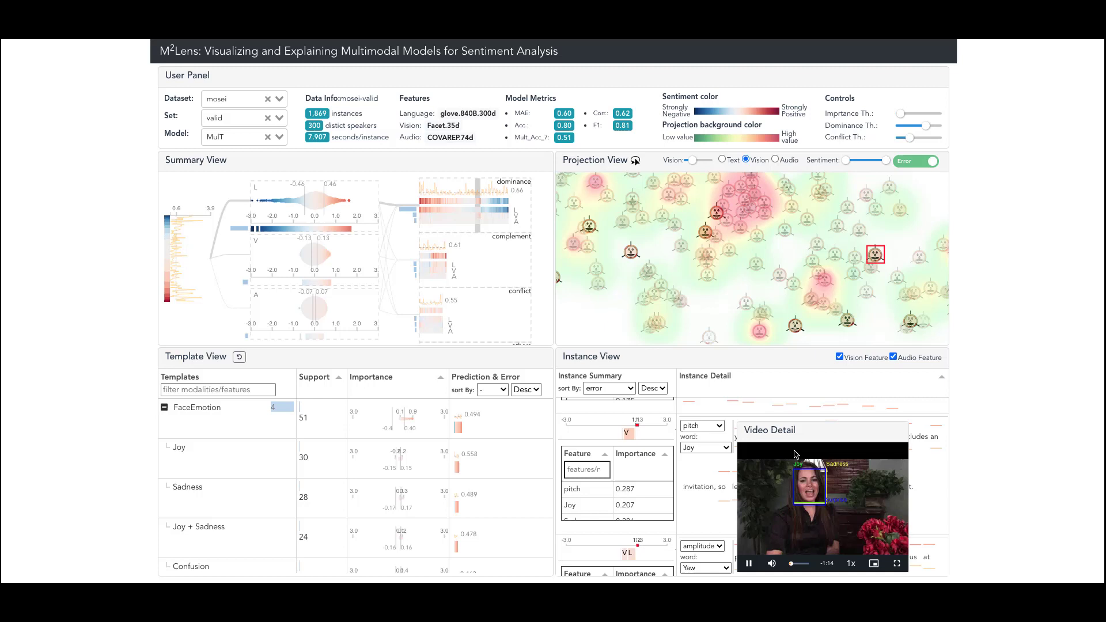
click(784, 478)
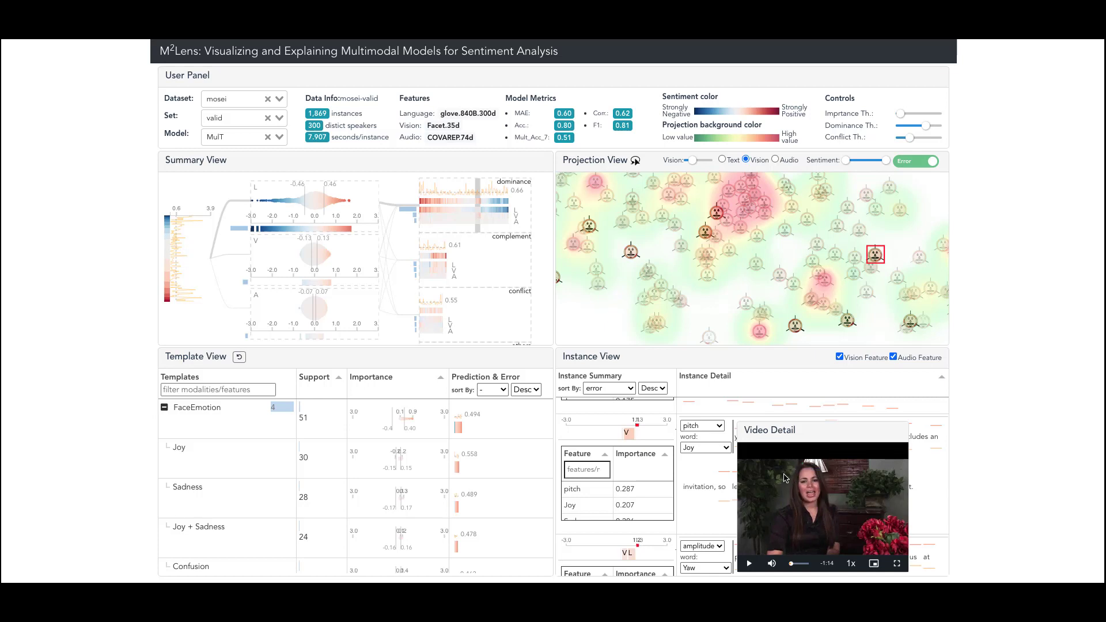
click(776, 434)
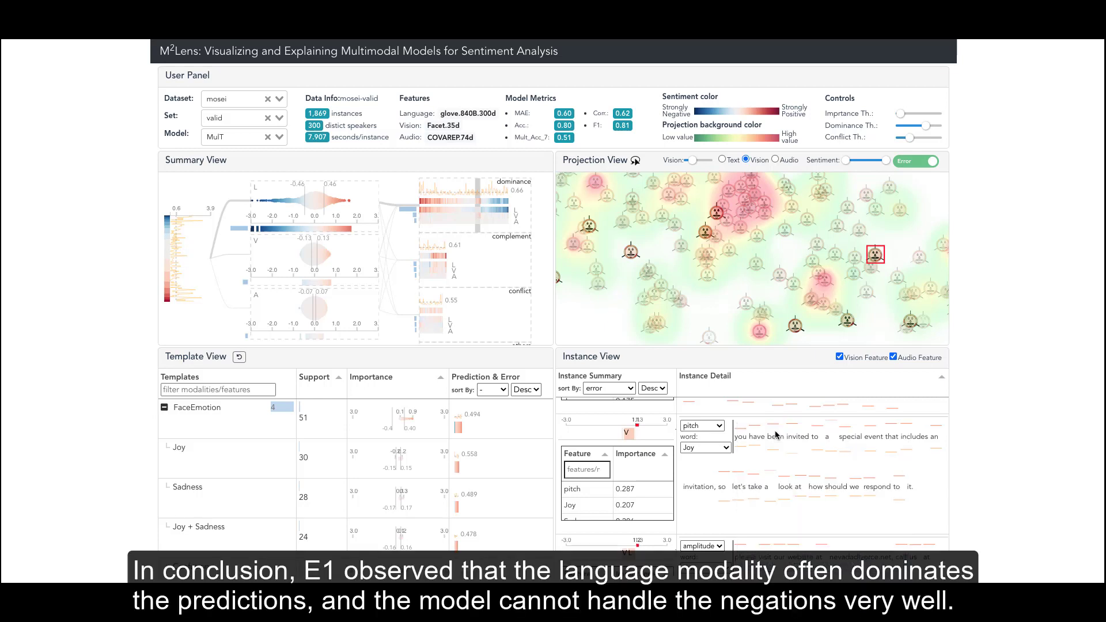